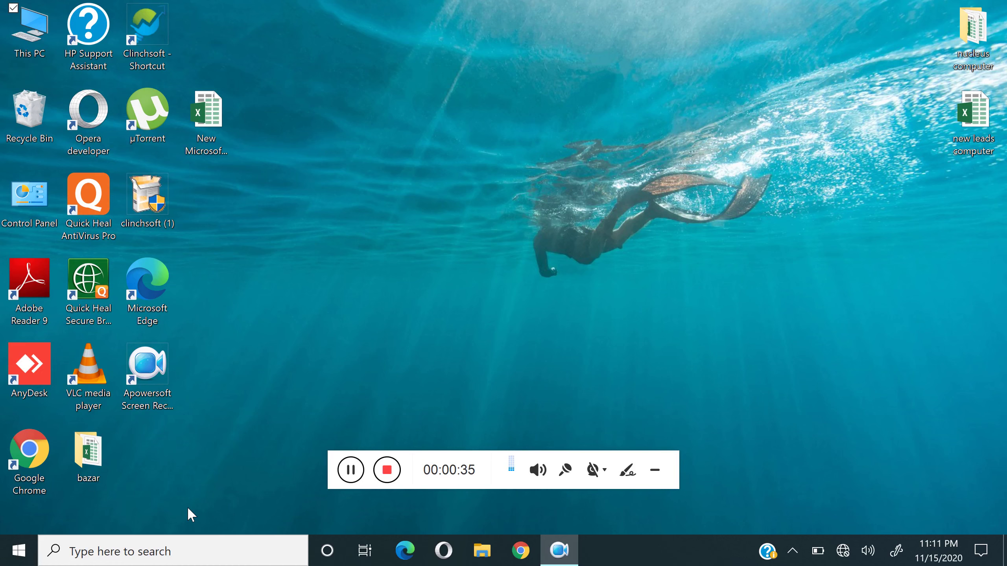
- Find Task Manager with the search term "task", open it and show the list of startup programs
left_click(181, 553)
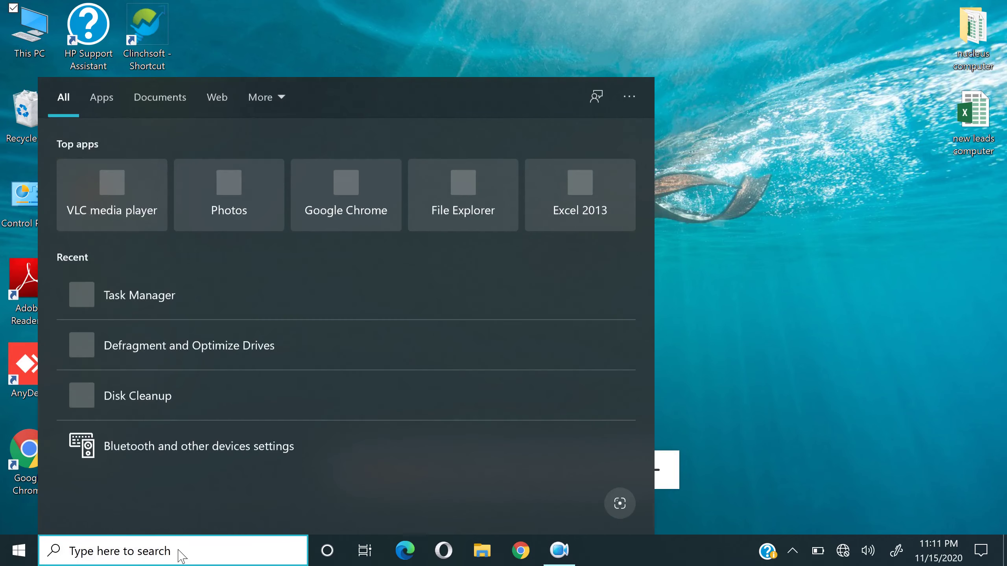
type("task")
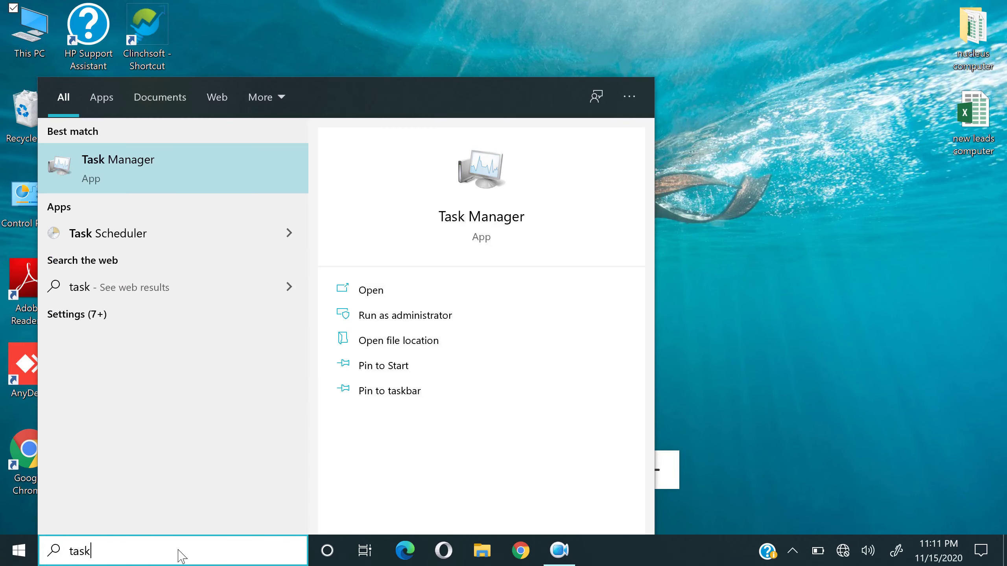
left_click(202, 189)
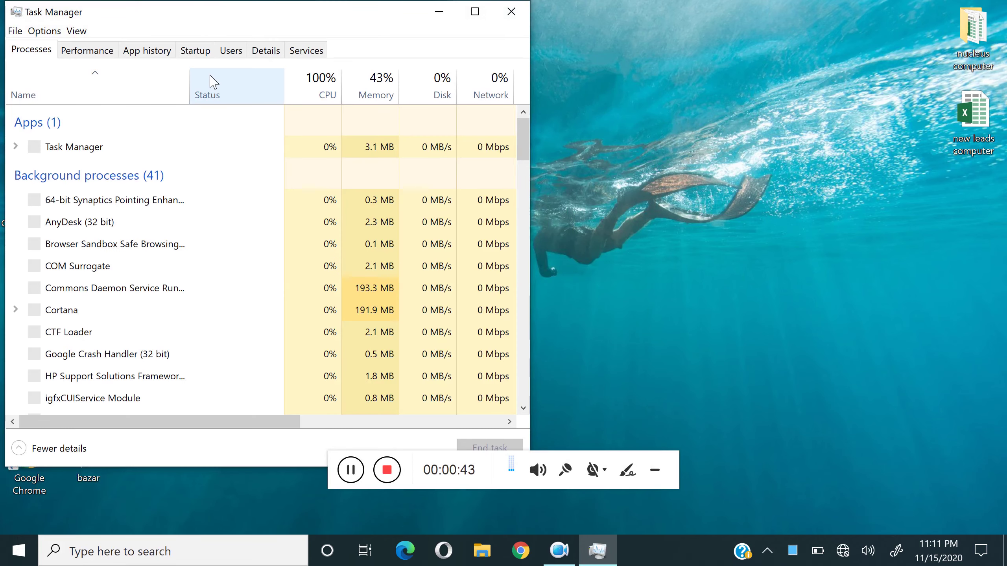
left_click(185, 61)
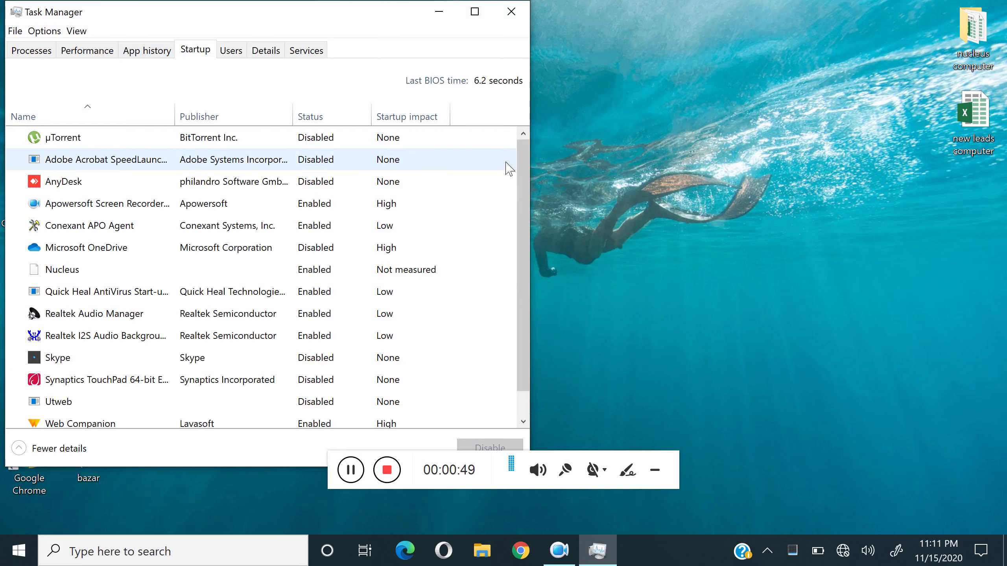
- Review the startup programs' status and impact, check the actions available for the AnyDesk entry, and close Task Manager
scroll(515, 248, "down", 1)
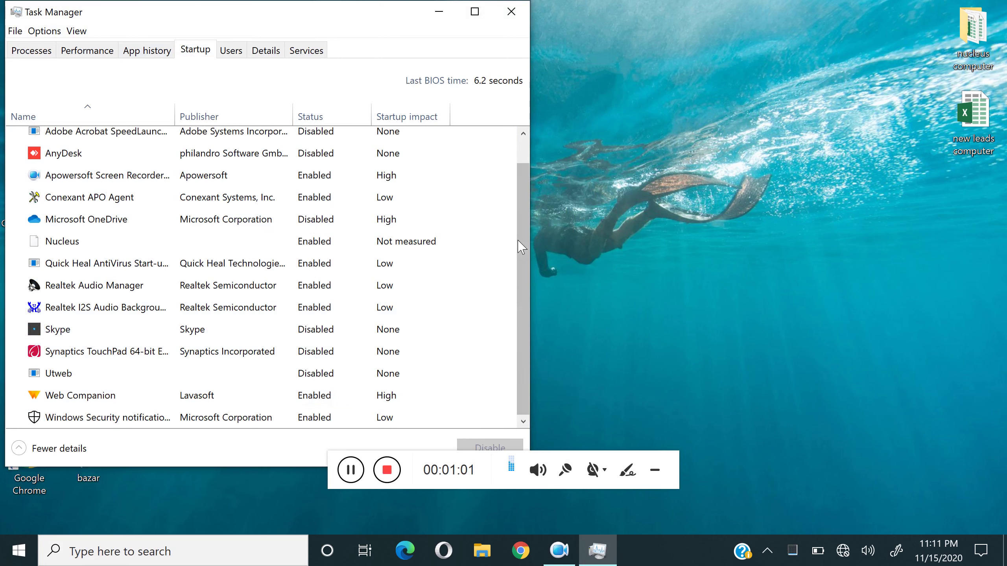
scroll(521, 247, "up", 1)
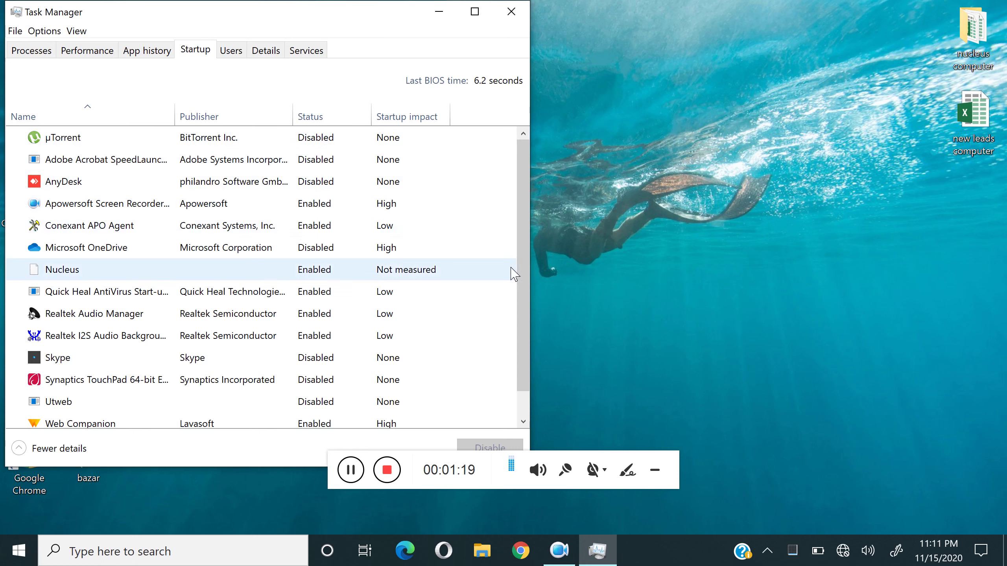
left_click_drag(526, 269, 513, 353)
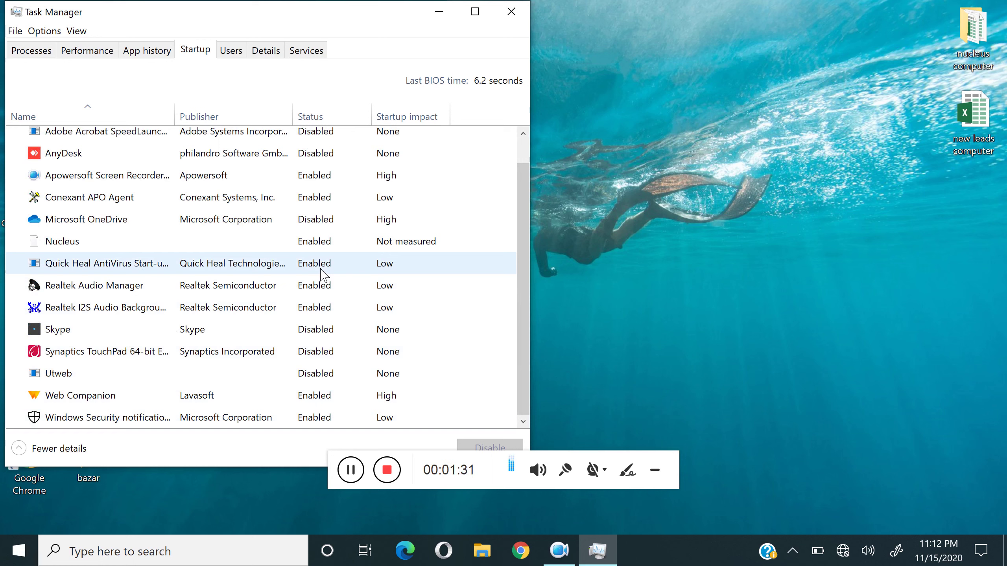
left_click(324, 155)
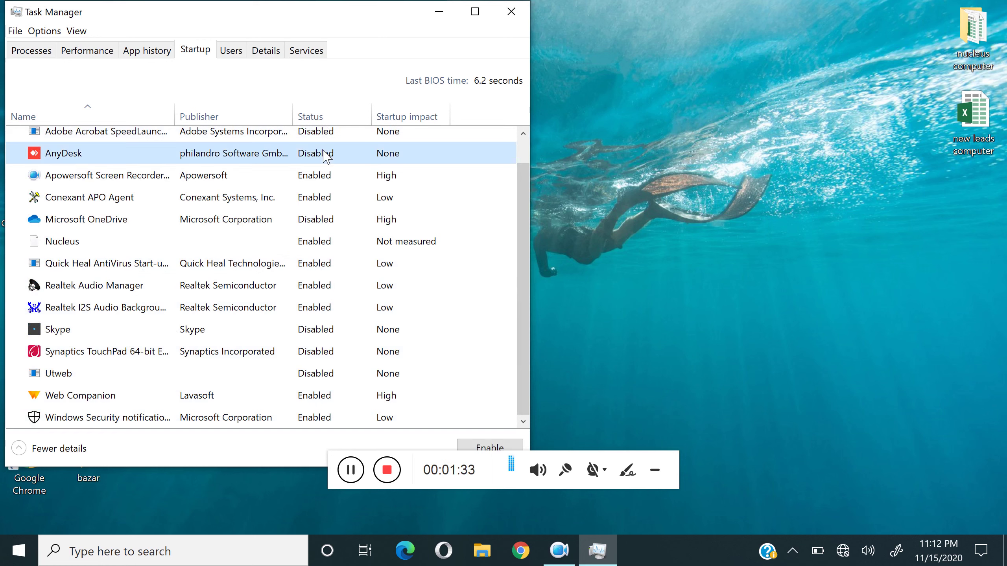
key("shift+F10")
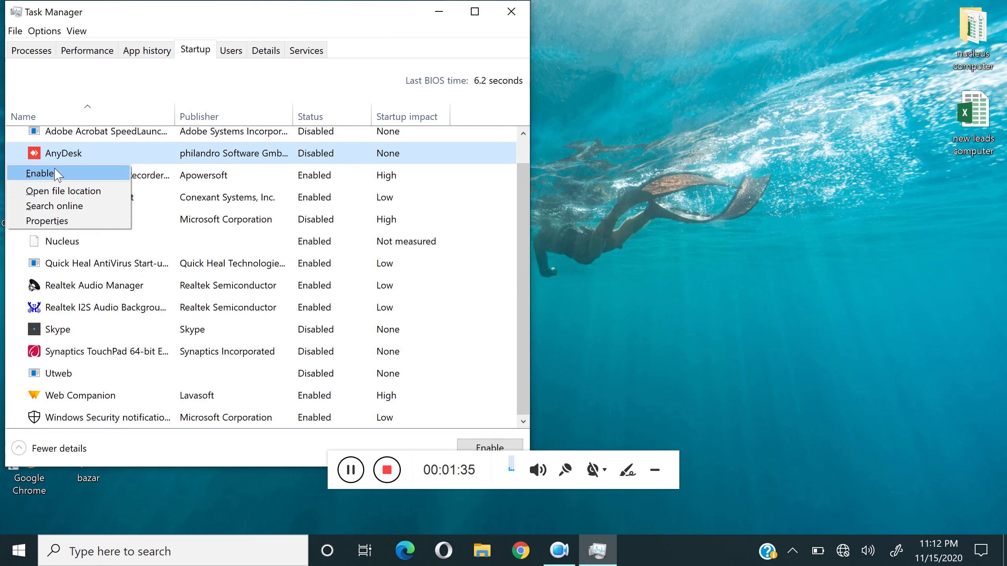
left_click(454, 263)
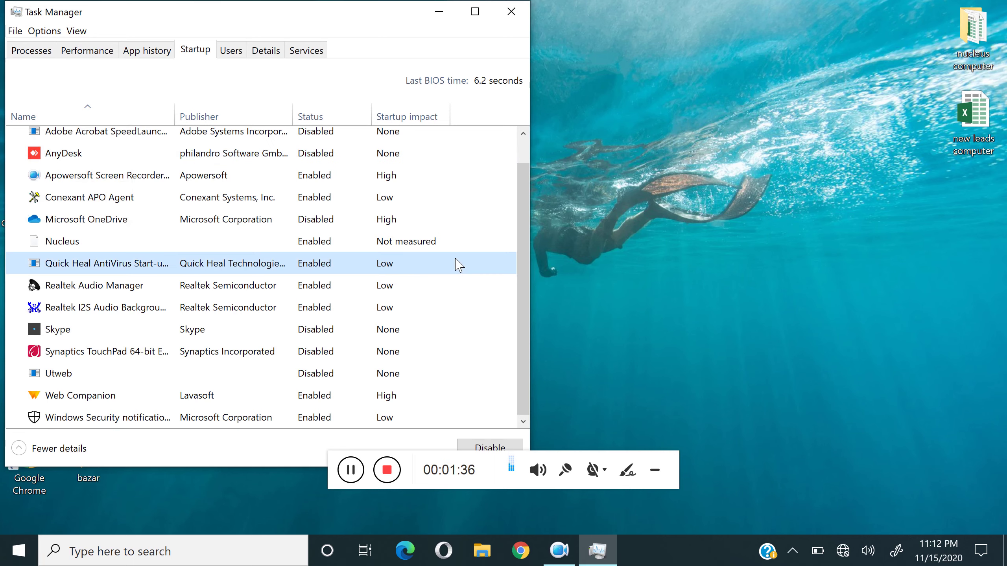
left_click(527, 8)
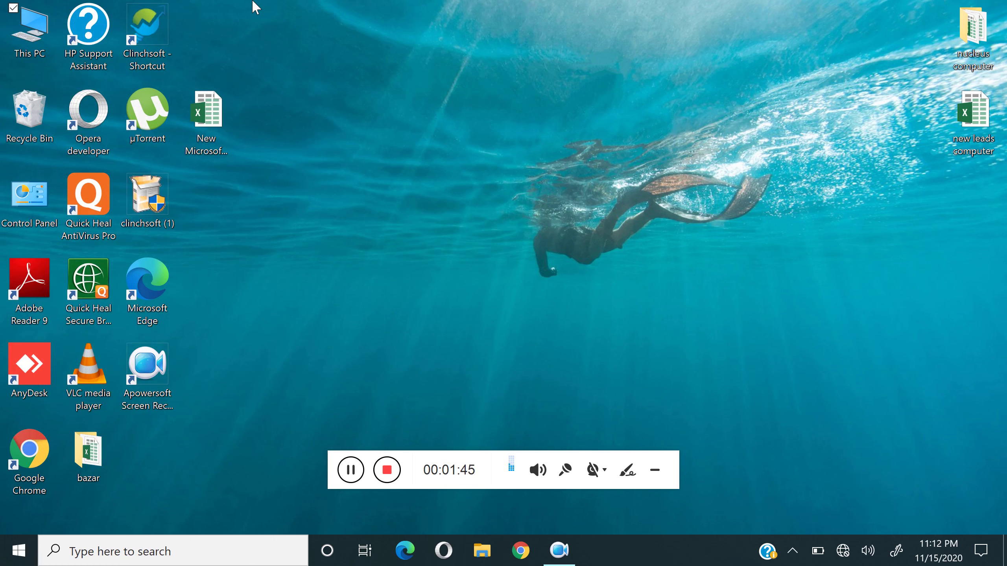
- Open the performance settings from the advanced system settings in the properties of This PC
right_click(36, 46)
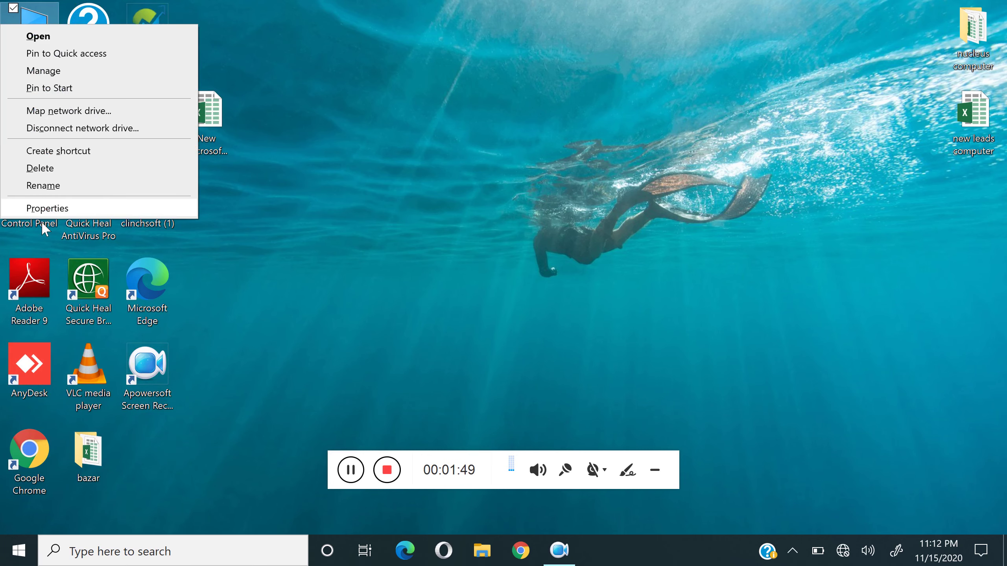
left_click(46, 207)
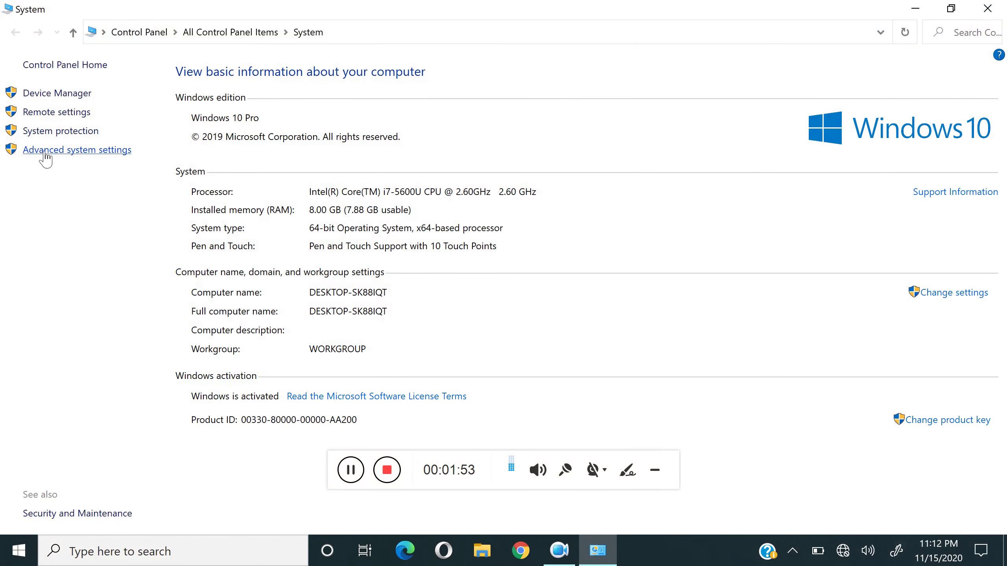
left_click(45, 154)
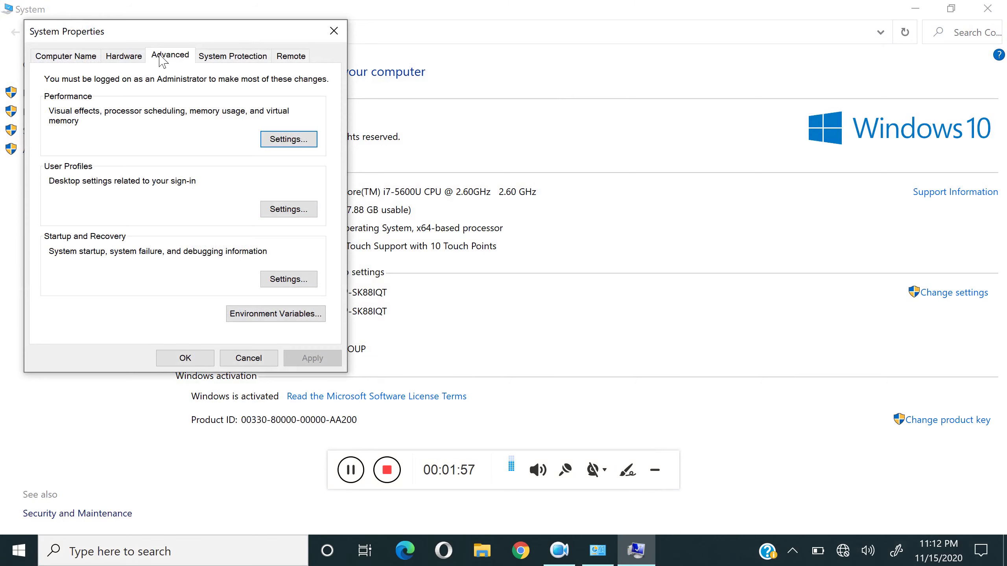
left_click(269, 142)
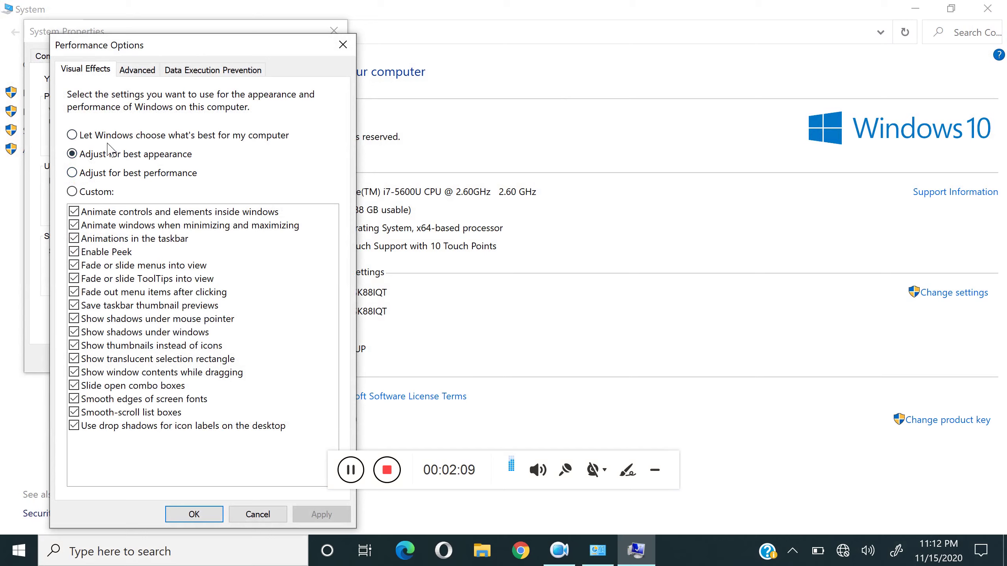
- Set the visual effects to "Adjust for best performance", confirm the settings and close the System window
left_click(80, 135)
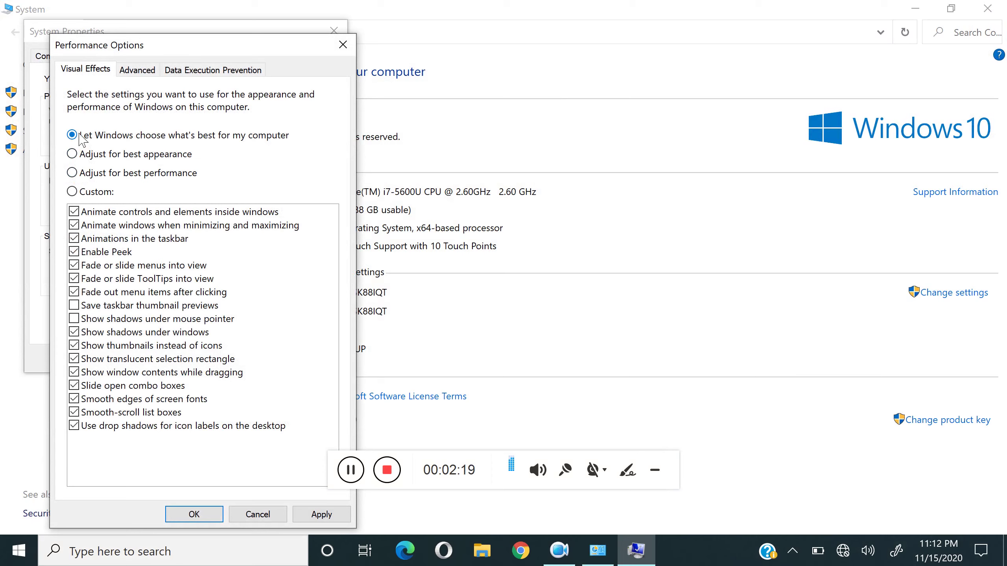
left_click(72, 174)
left_click(195, 515)
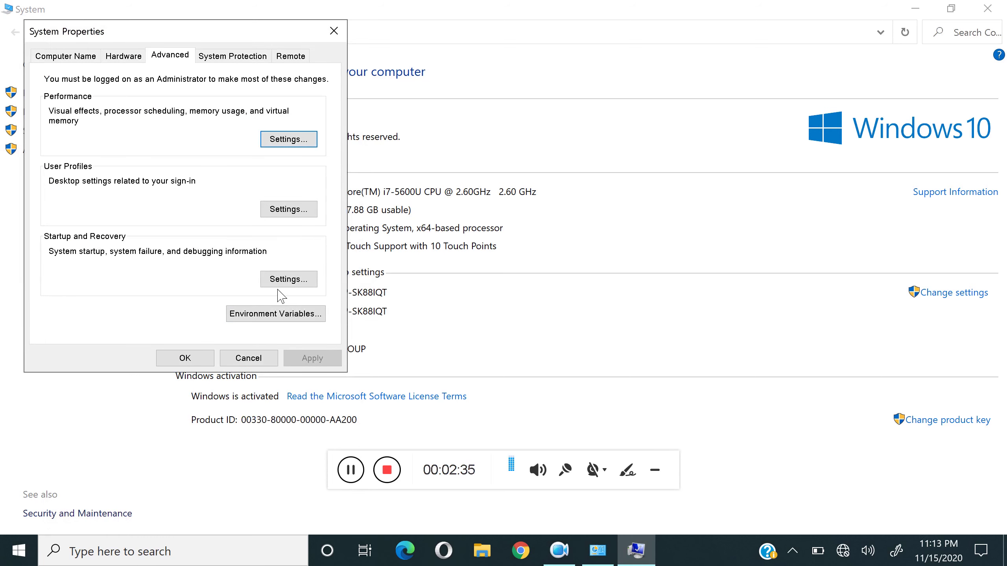
left_click(214, 355)
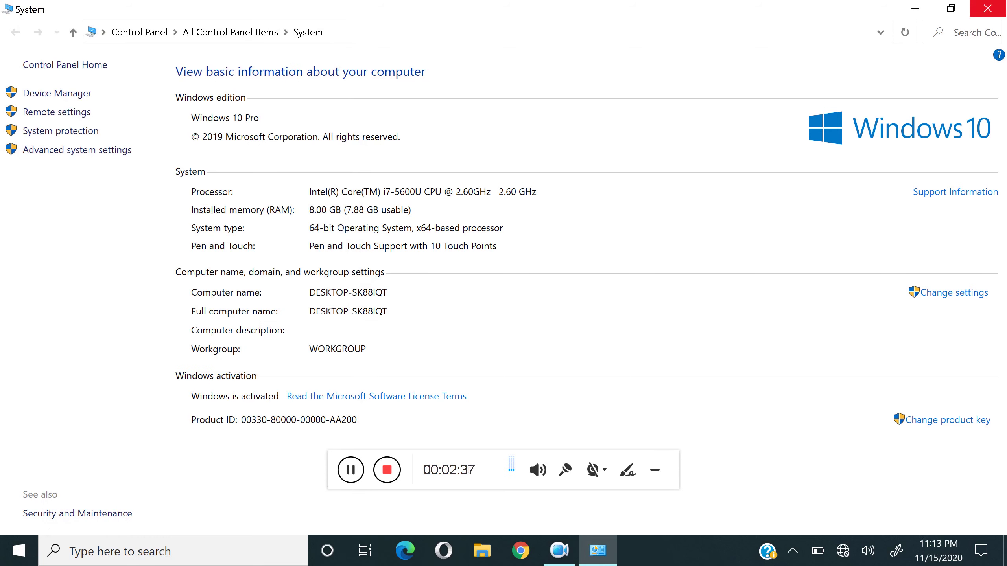
left_click(986, 10)
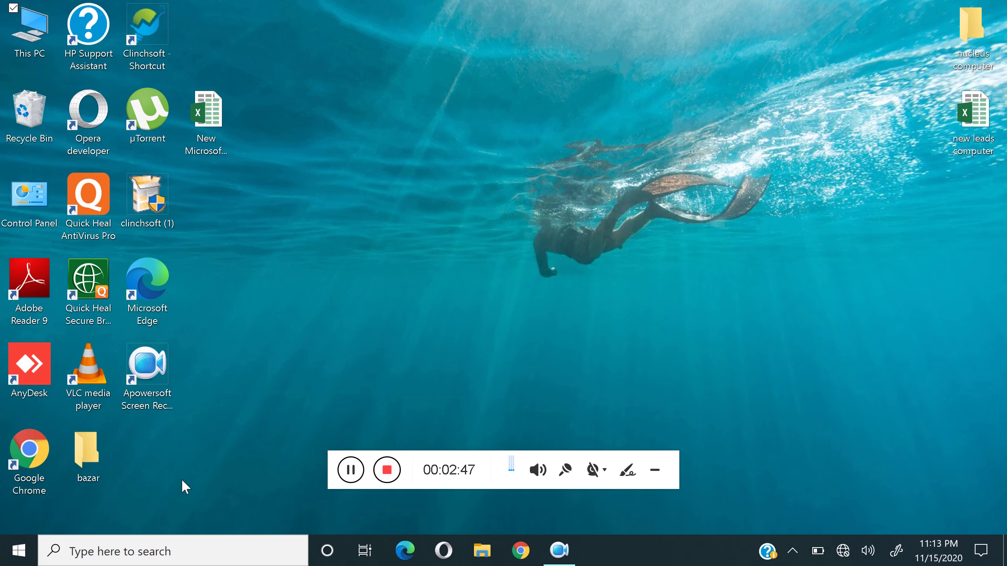
- Open Defragment and Optimize Drives, optimize the data drive (E:) and close the tool
left_click(161, 551)
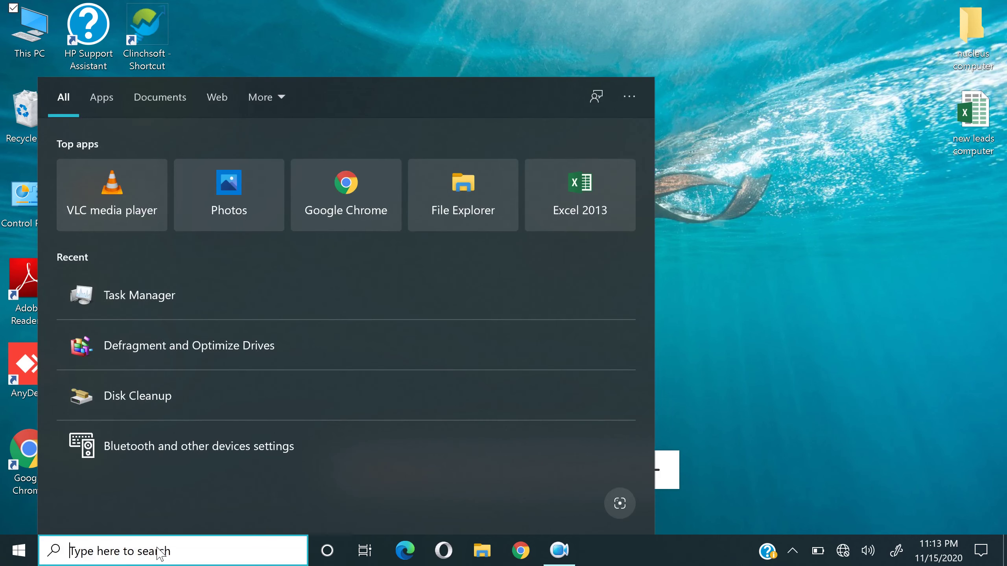
type("def")
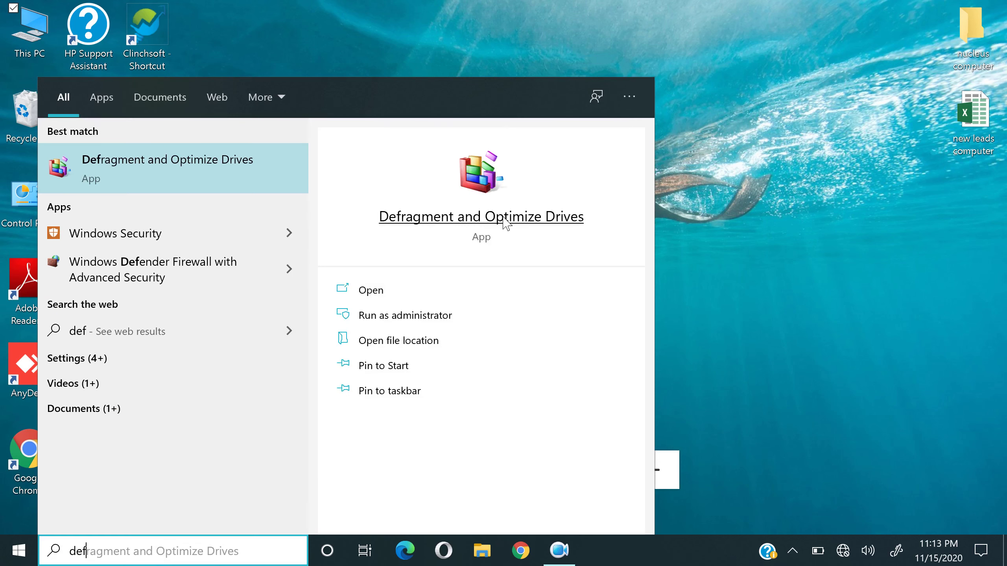
left_click(397, 287)
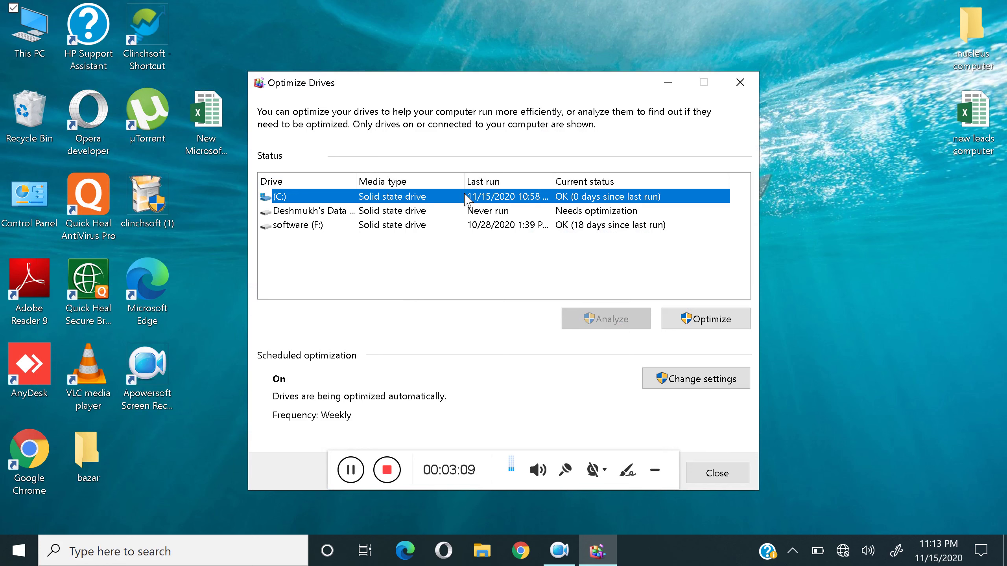
left_click(495, 215)
left_click(705, 322)
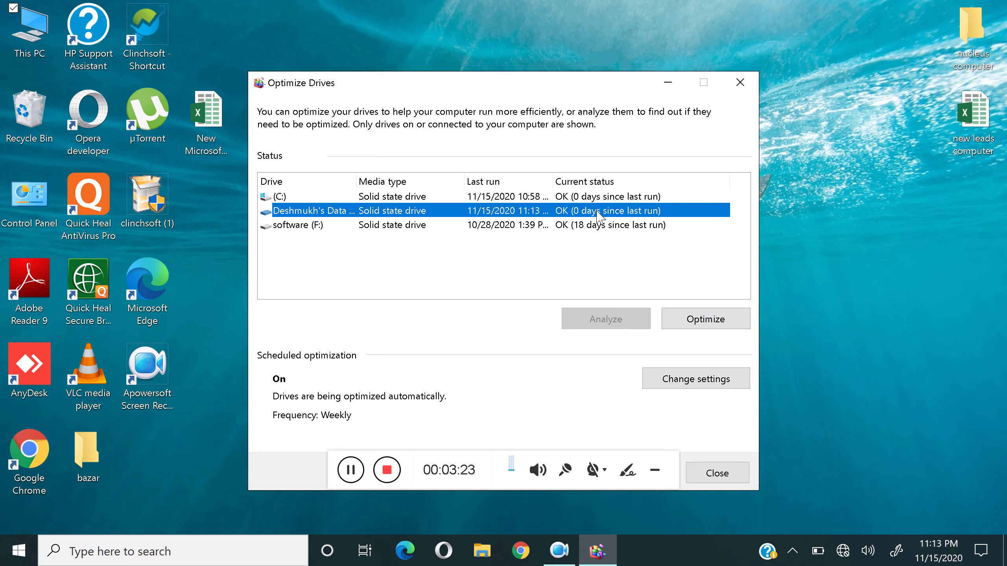
left_click(735, 91)
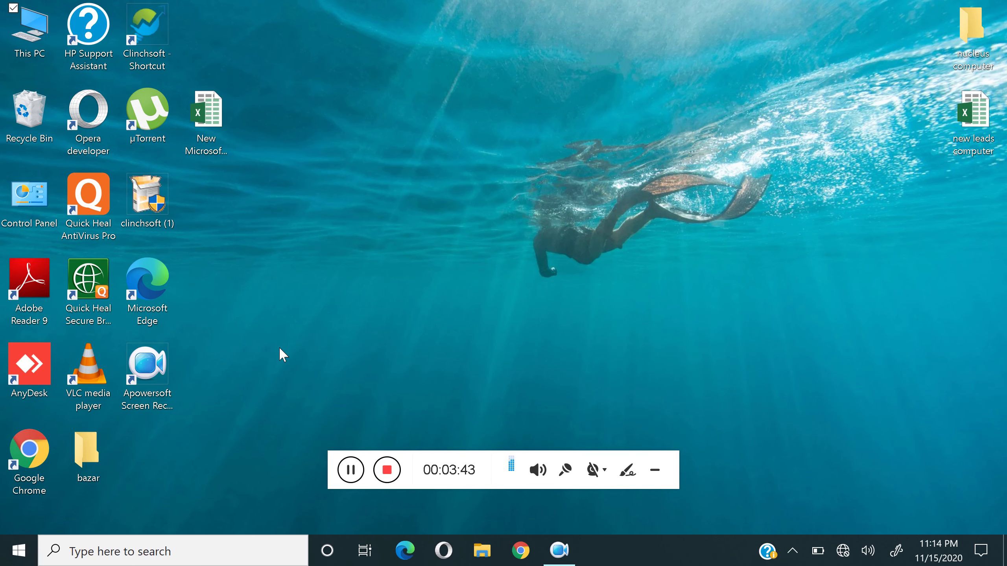
- Open the Windows Temp folder by running the command "temp"
key("super+r")
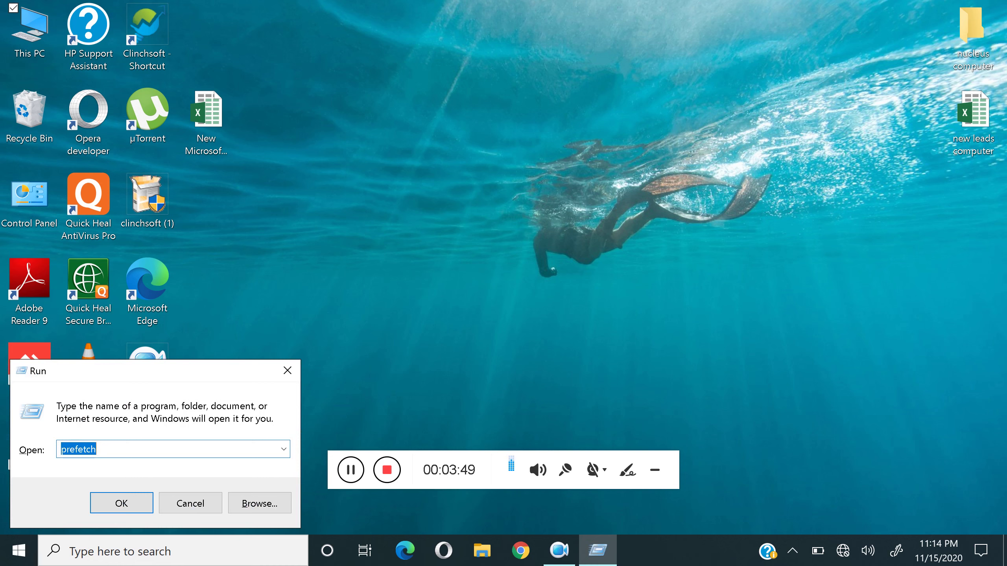
type("temp")
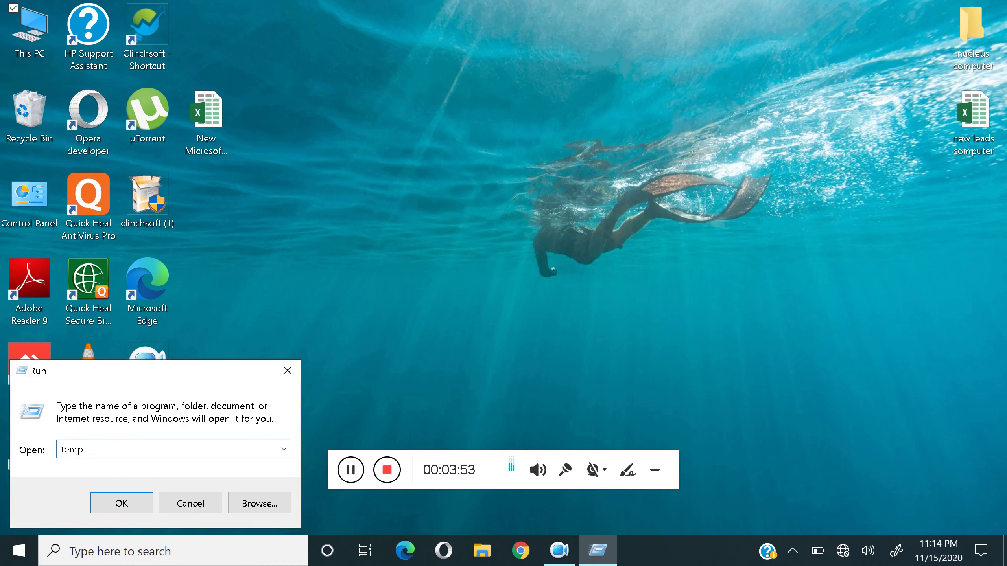
key("Return")
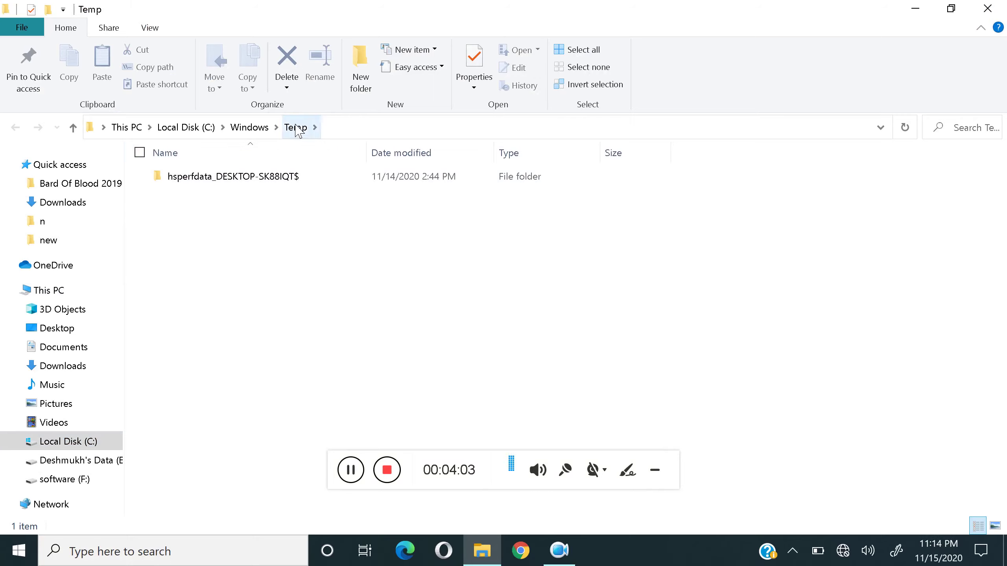
- Try to delete the hsperfdata folder from Temp with administrator permission, and close the Temp window
left_click_drag(226, 465, 416, 137)
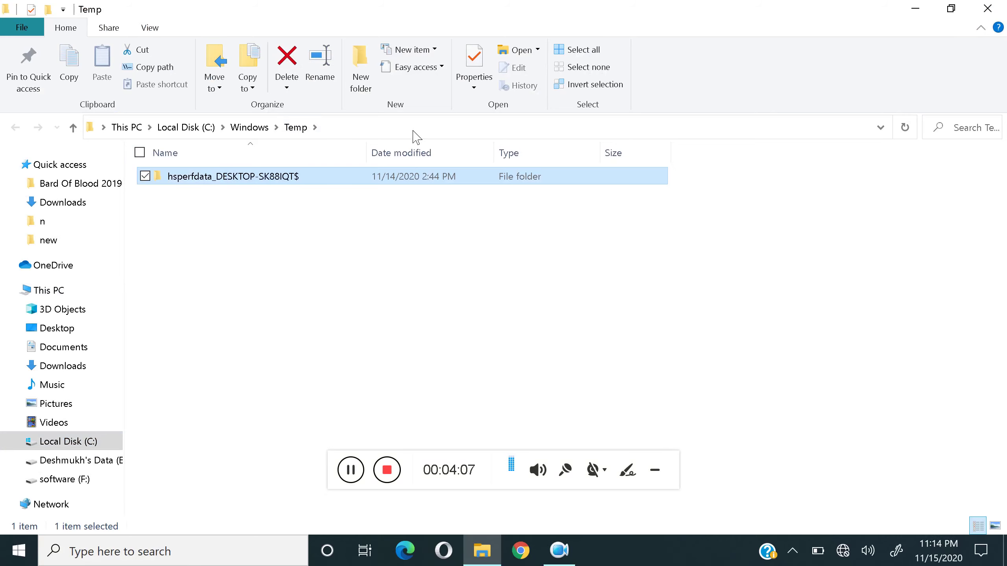
key("Delete")
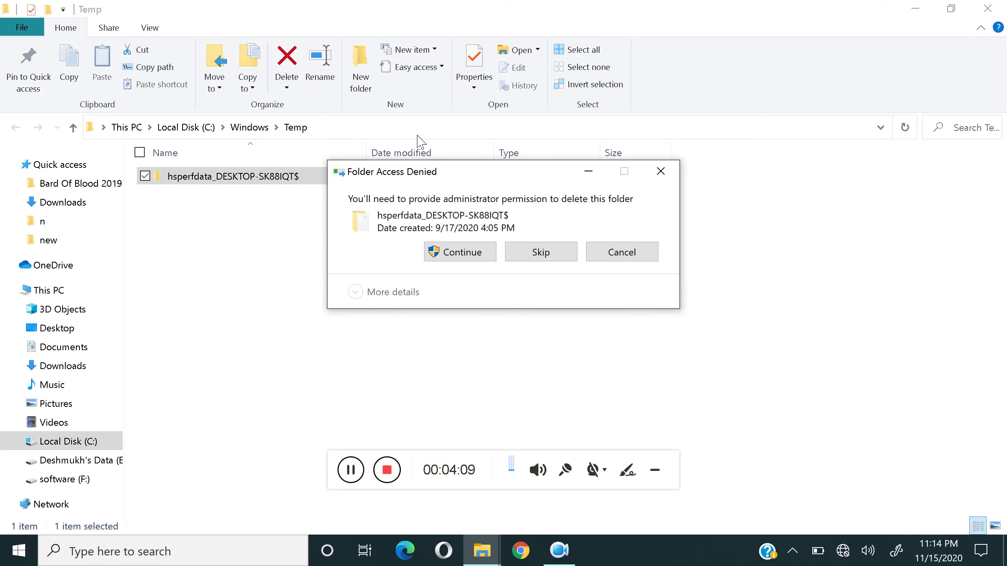
left_click(454, 254)
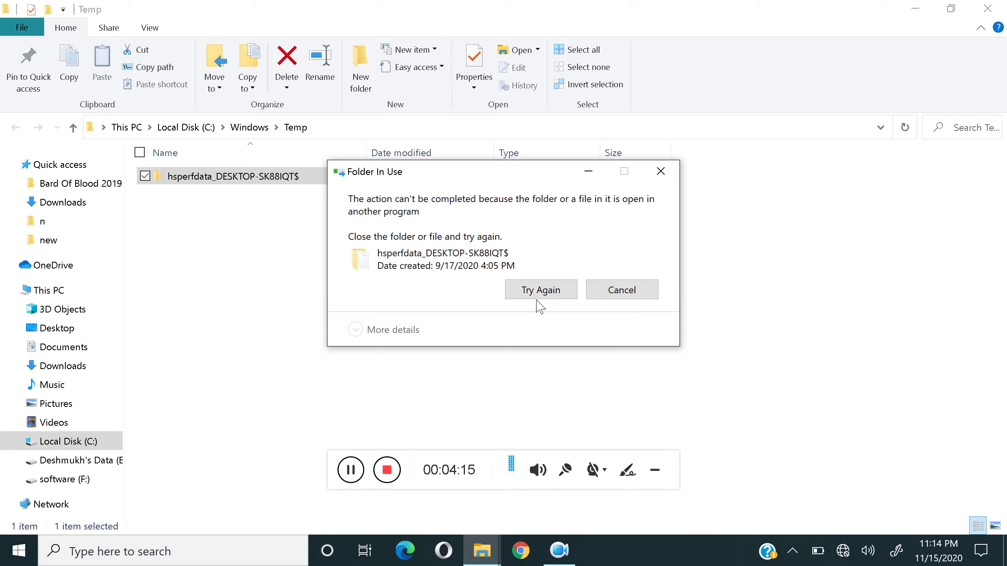
left_click(592, 297)
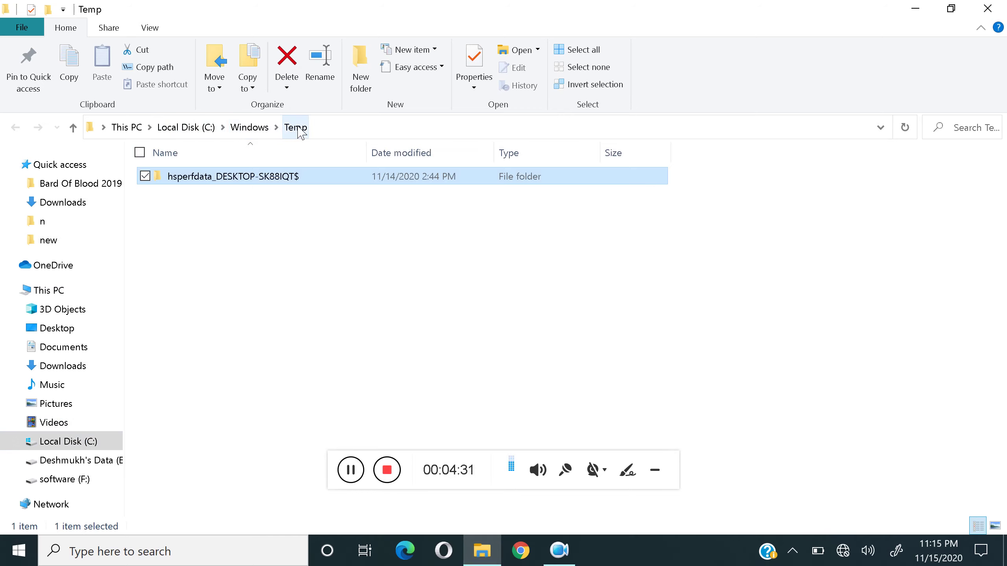
left_click(987, 8)
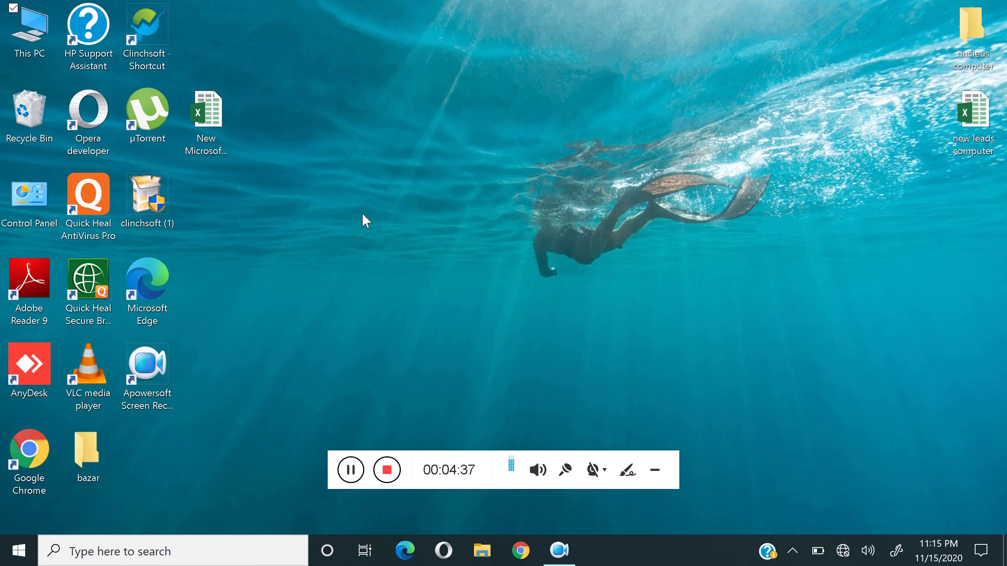
- Open the Windows Prefetch folder by running the command "prefetch"
key("super+r")
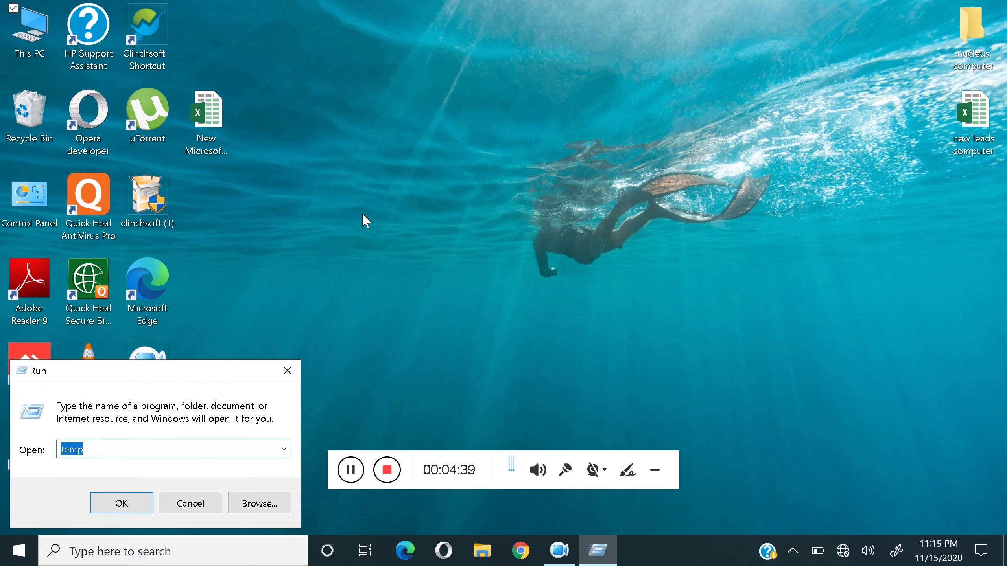
type("pr")
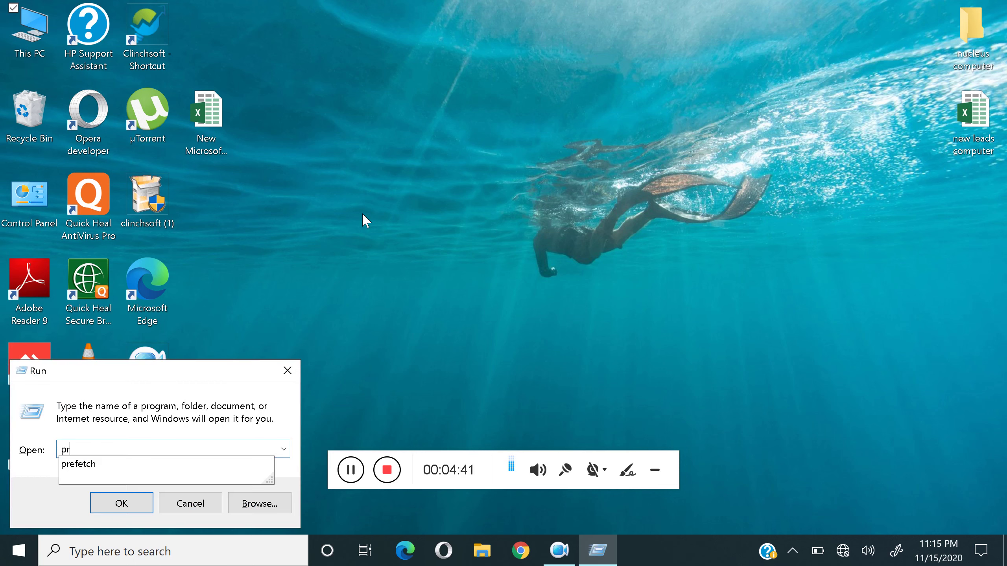
key("Down")
key("Return")
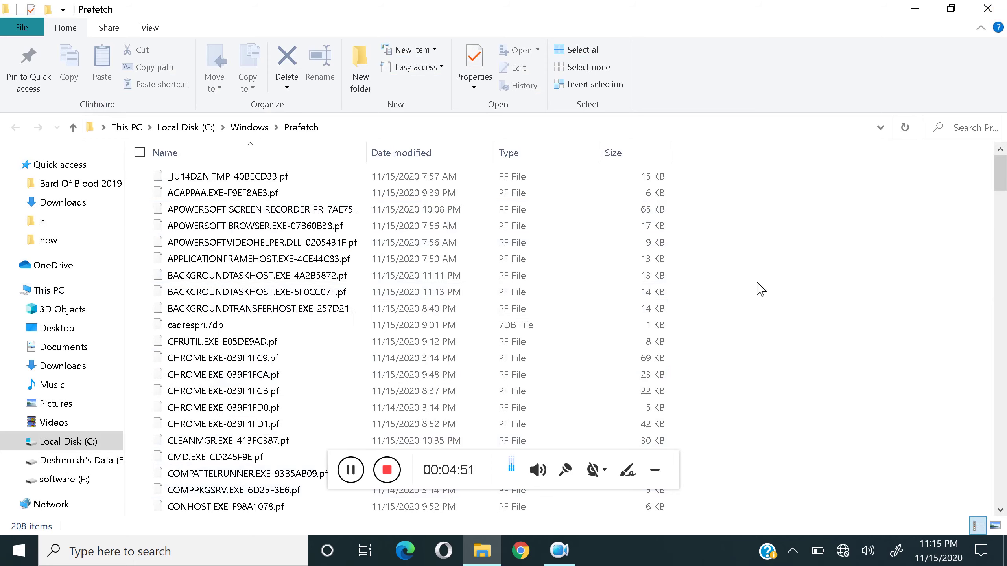
- Delete all files in the Prefetch folder, skip the file that is in use, and close the Prefetch window
left_click_drag(1000, 173, 1000, 243)
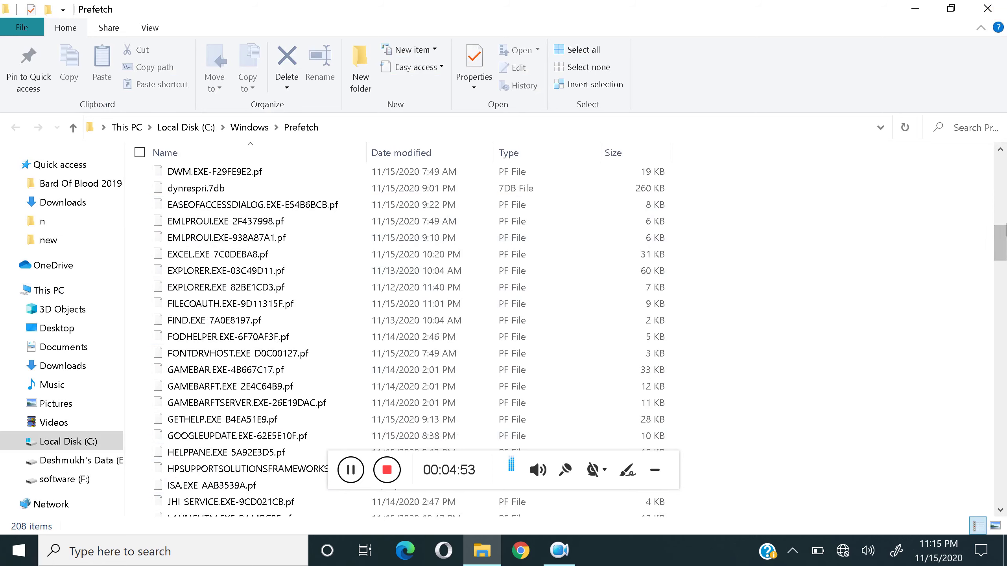
scroll(1000, 262, "up", 7)
left_click(1000, 369)
left_click_drag(997, 365, 997, 509)
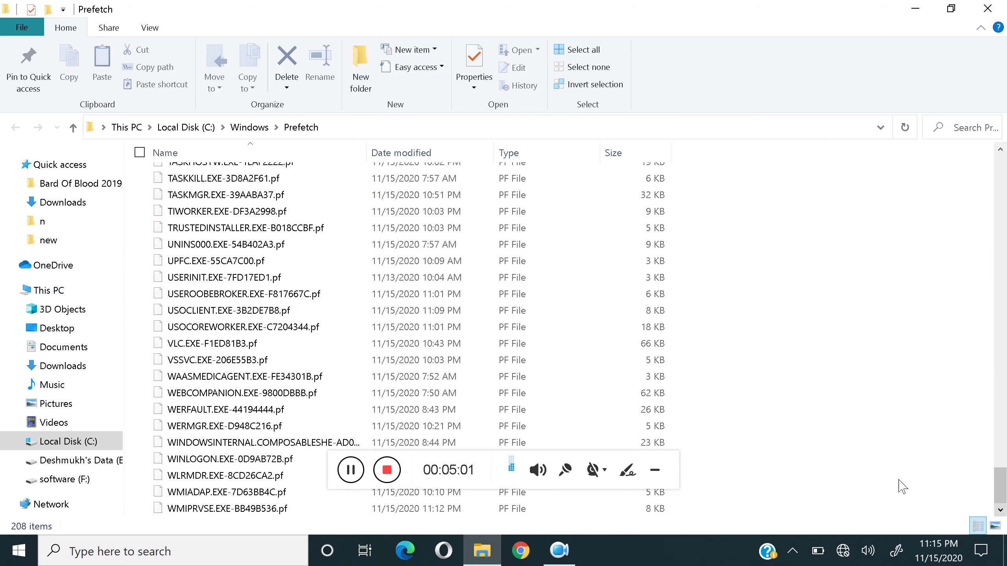
key("ctrl+a")
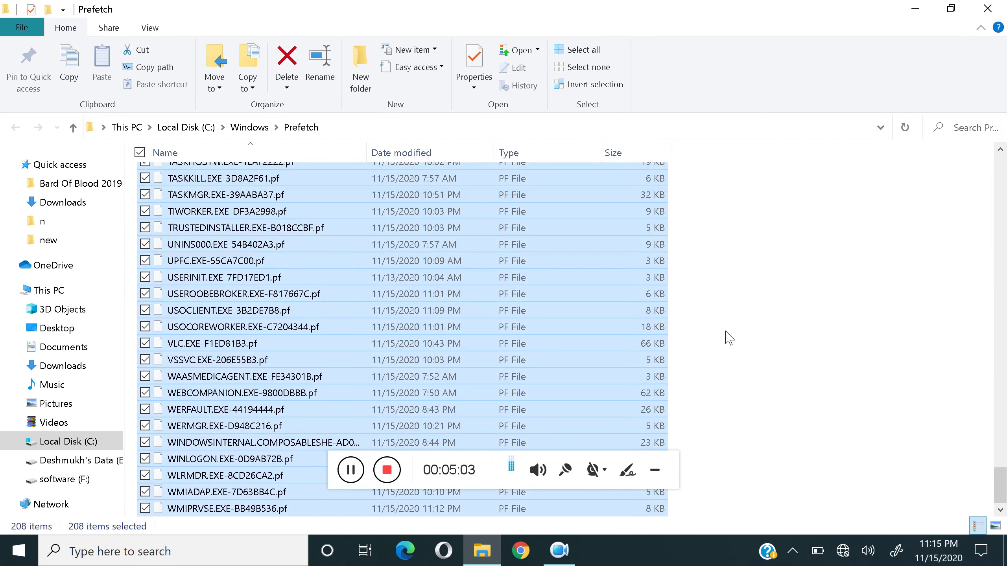
key("Delete")
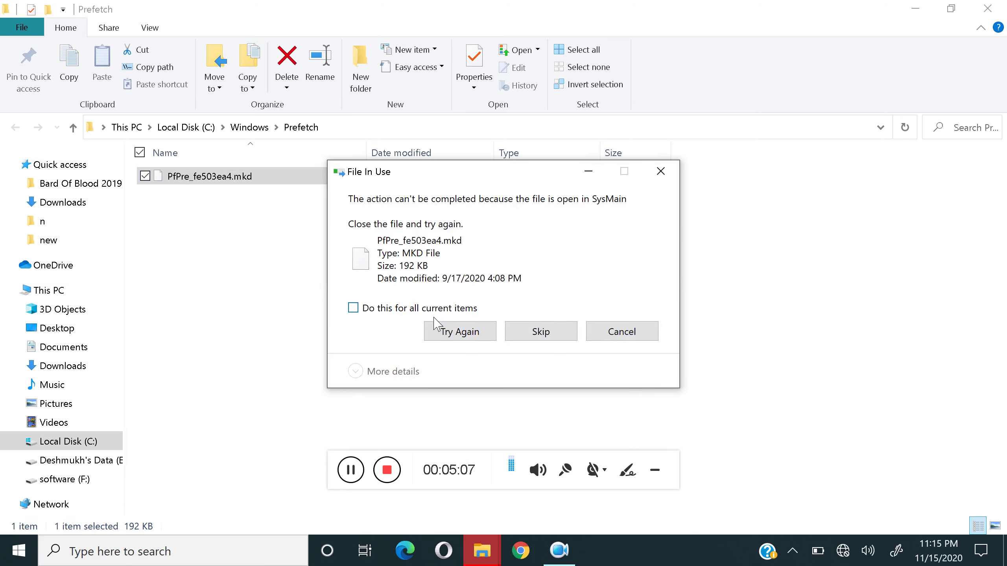
left_click(521, 337)
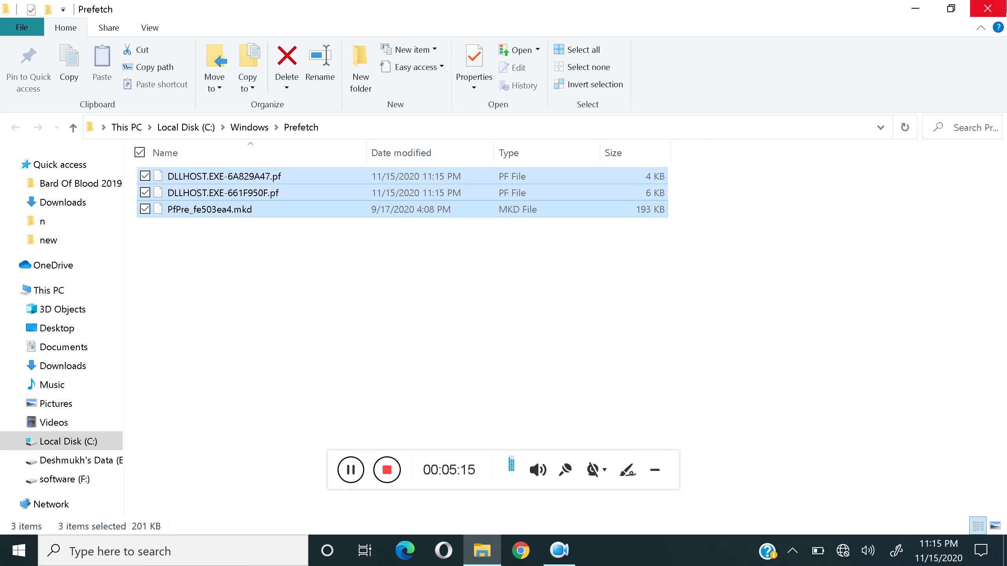
left_click(987, 9)
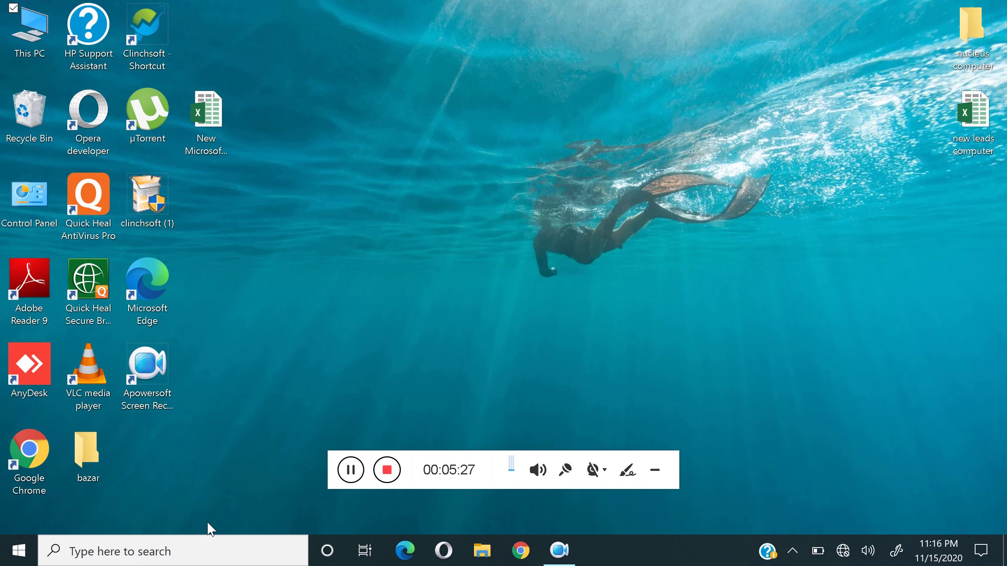
- Open This PC and view the properties of Local Disk (C:) to examine its used and free space
left_click(210, 547)
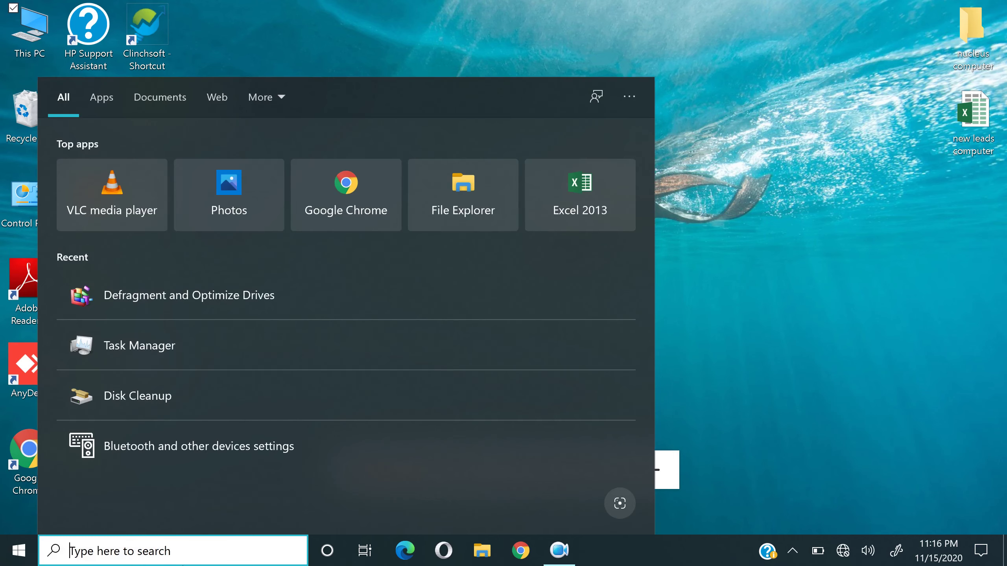
type("di")
double_click(30, 28)
left_click(271, 293)
right_click(270, 300)
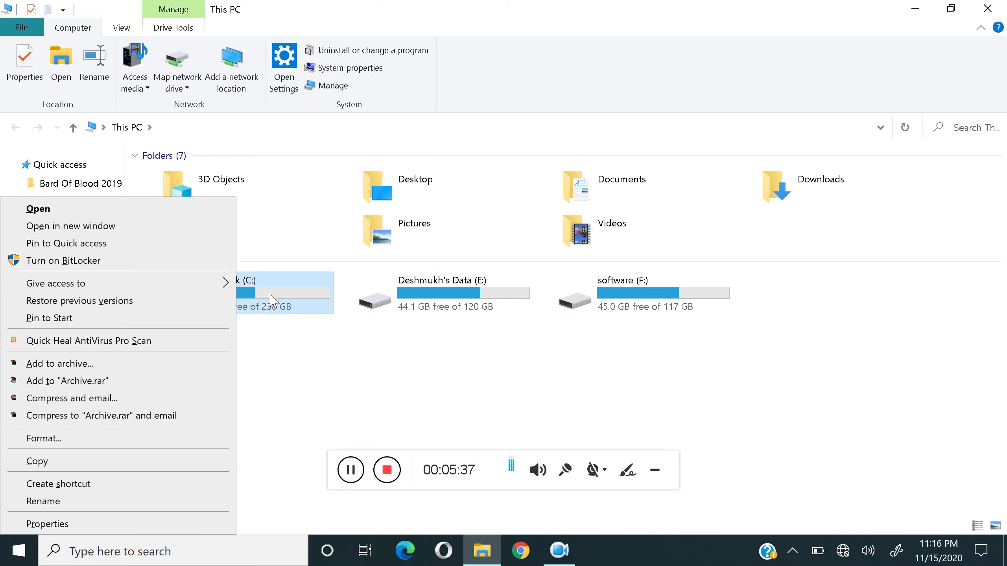
left_click(141, 524)
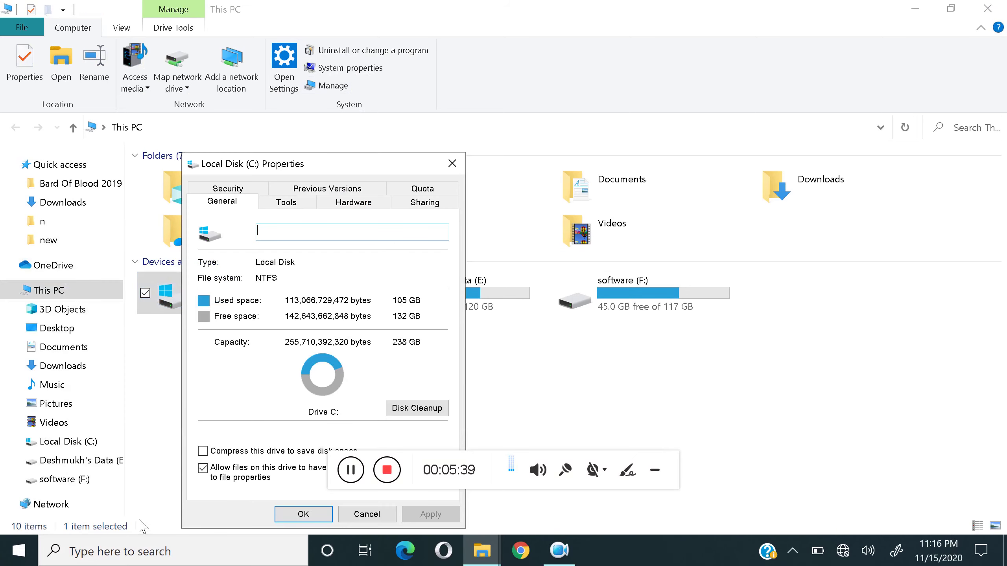
- Search Windows for "di" and open Disk Cleanup
key("super")
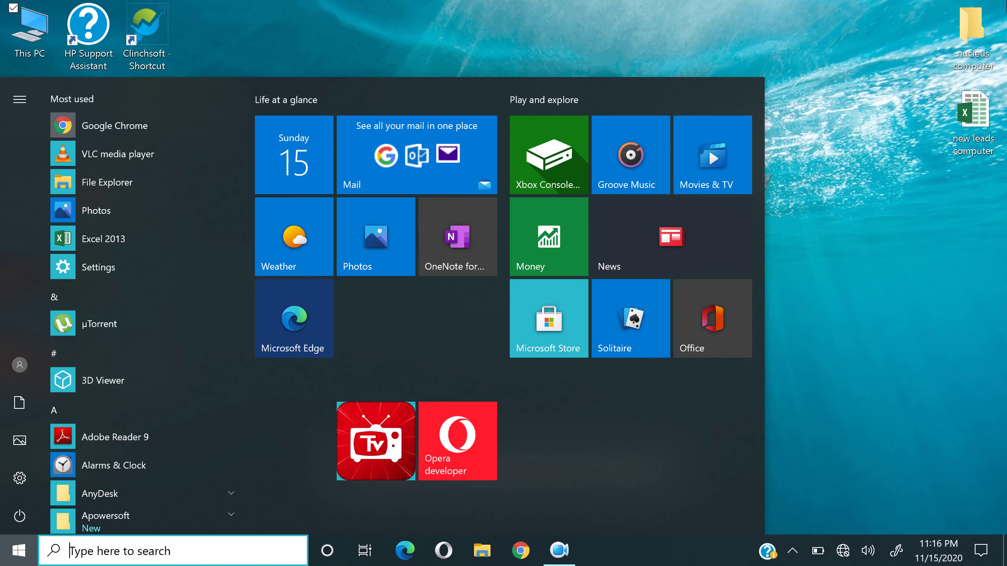
type("di")
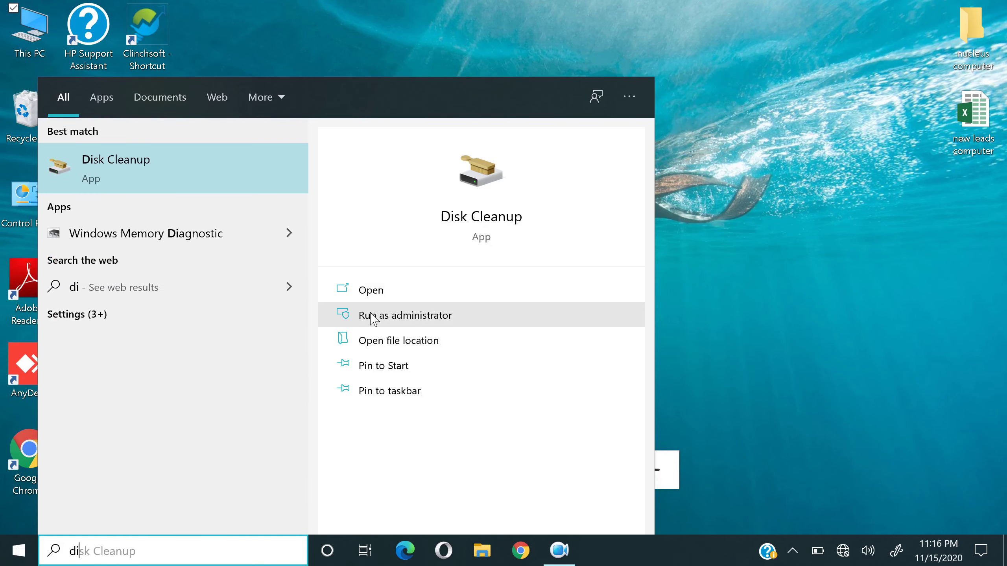
left_click(369, 296)
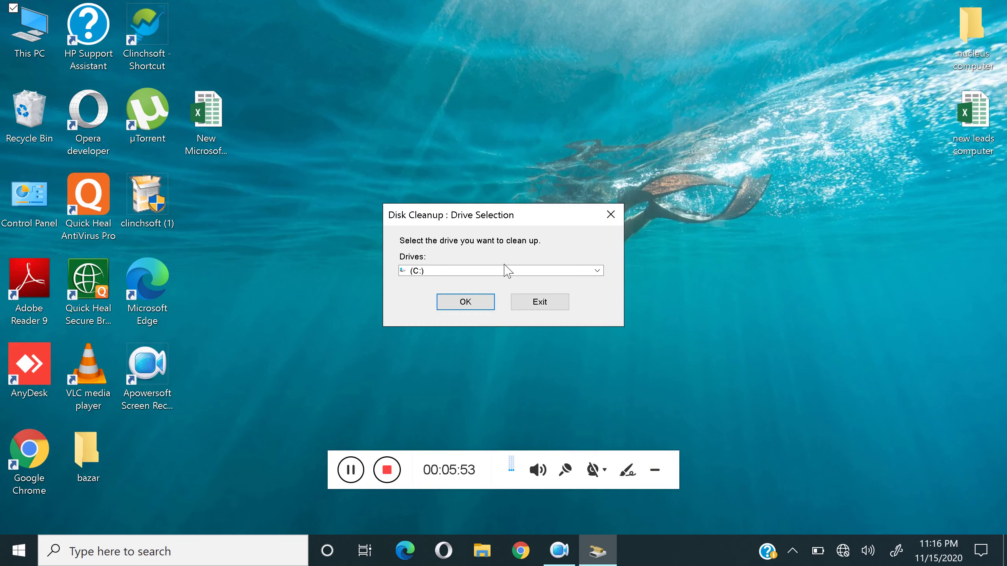
- Choose the software (F:) drive for cleanup and confirm the drive selection
left_click(506, 271)
key("Down")
key("Down")
key("Up")
key("Up")
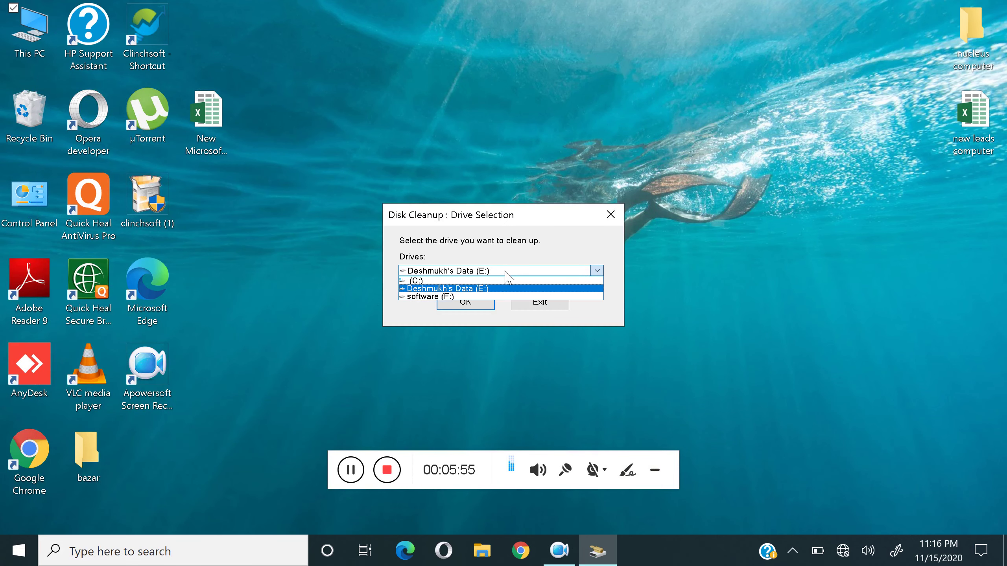
key("Down")
key("Down")
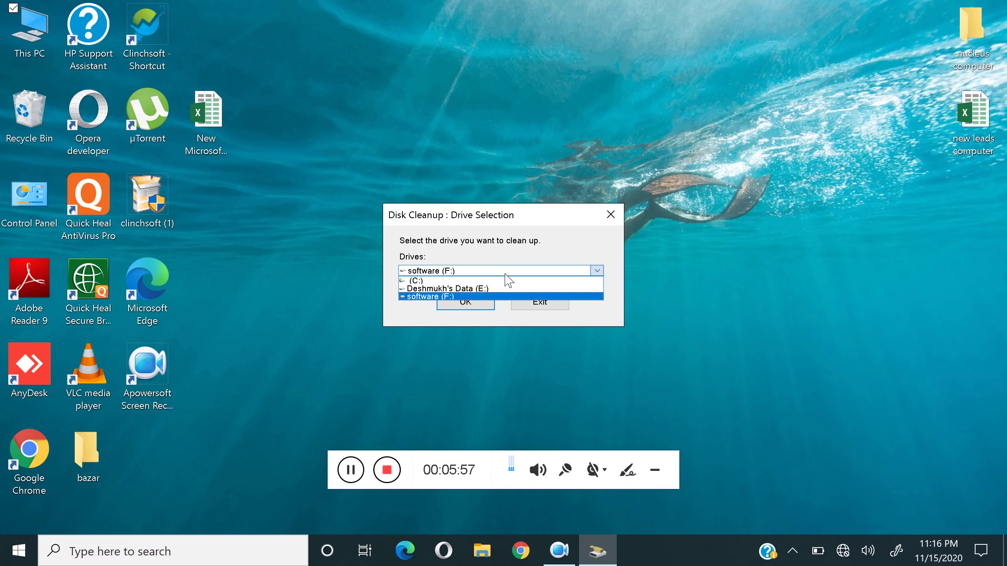
left_click(498, 290)
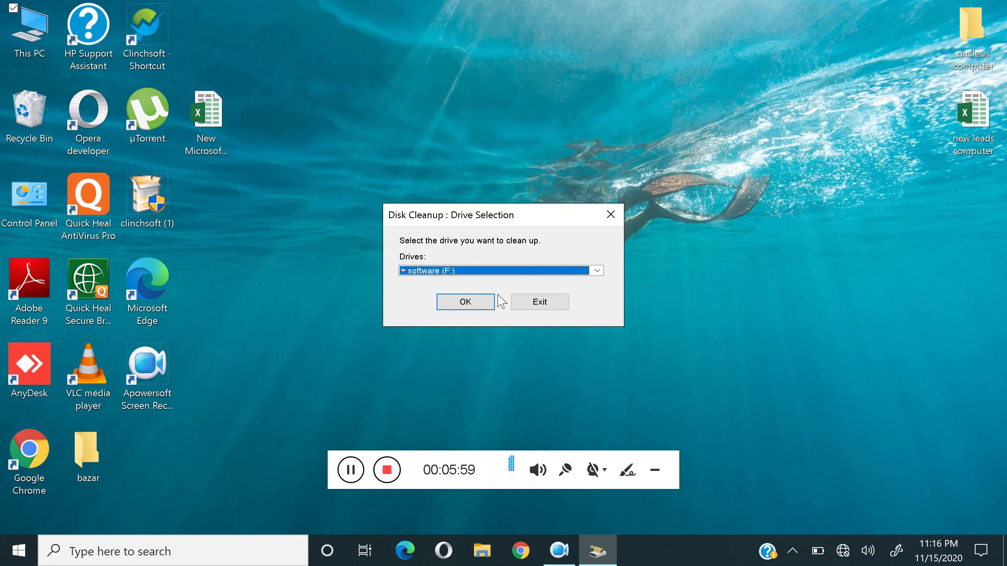
left_click(479, 302)
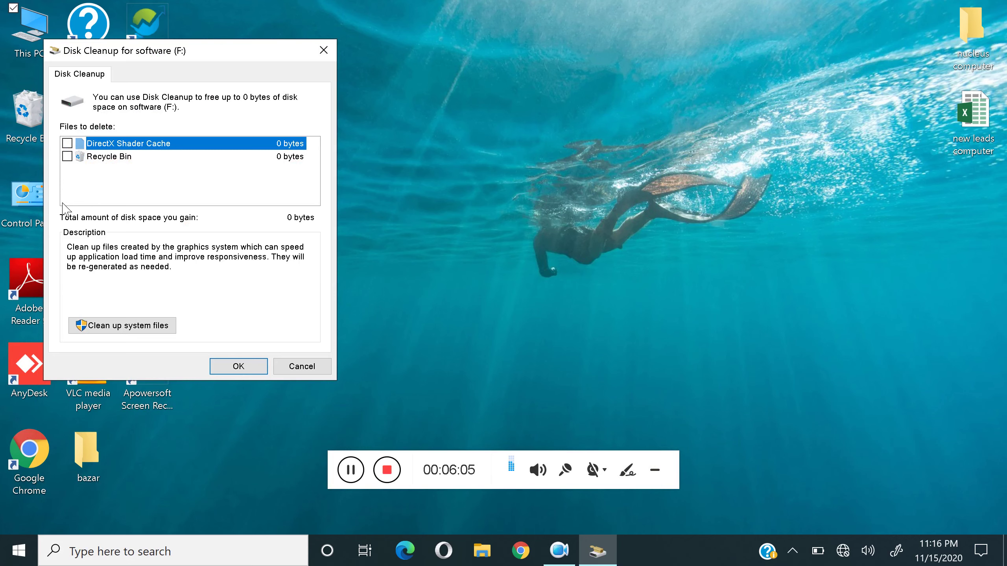
- Mark DirectX Shader Cache and Recycle Bin for deletion on software (F:), run the cleanup and confirm the permanent deletion
left_click(67, 143)
left_click(67, 156)
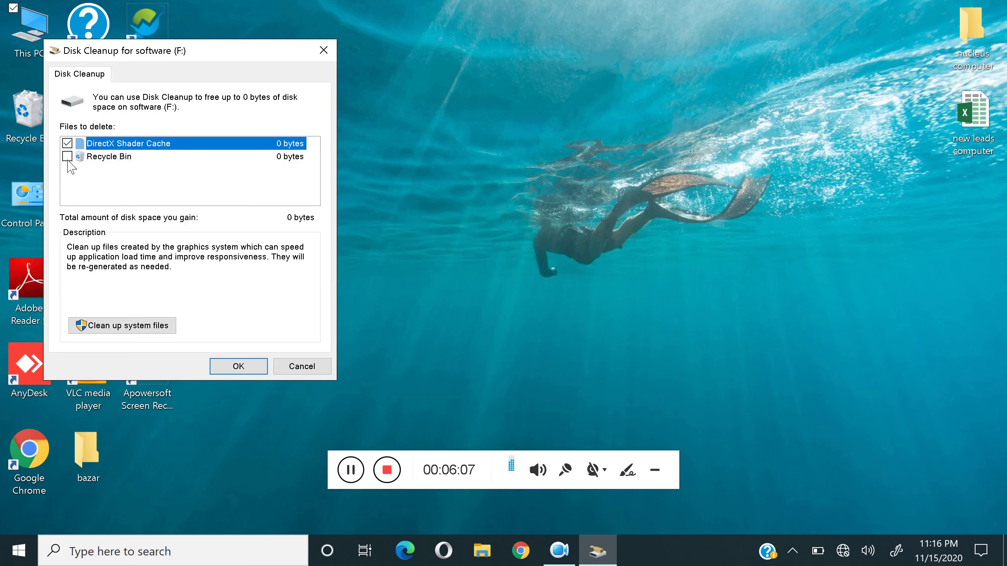
left_click(238, 366)
left_click(530, 287)
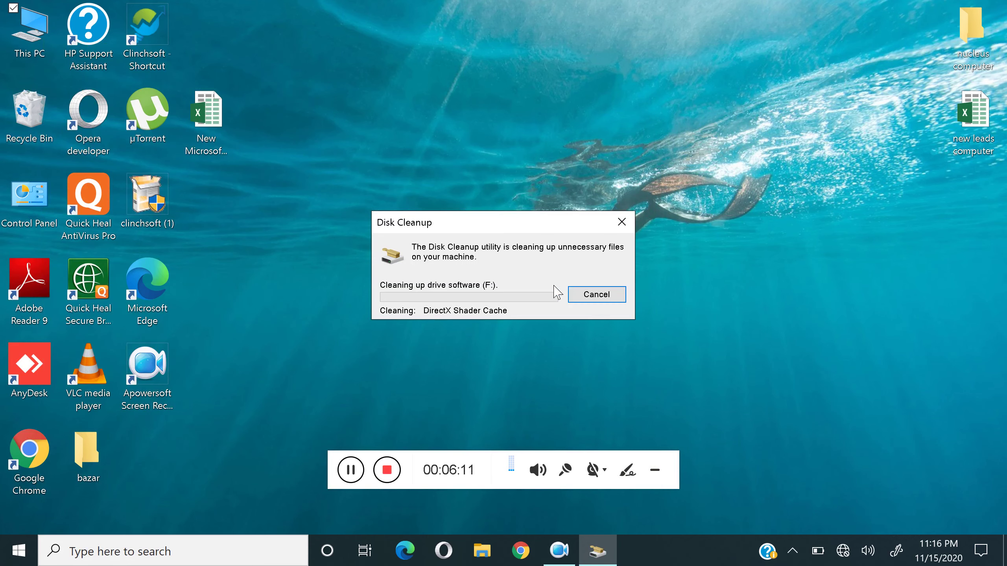